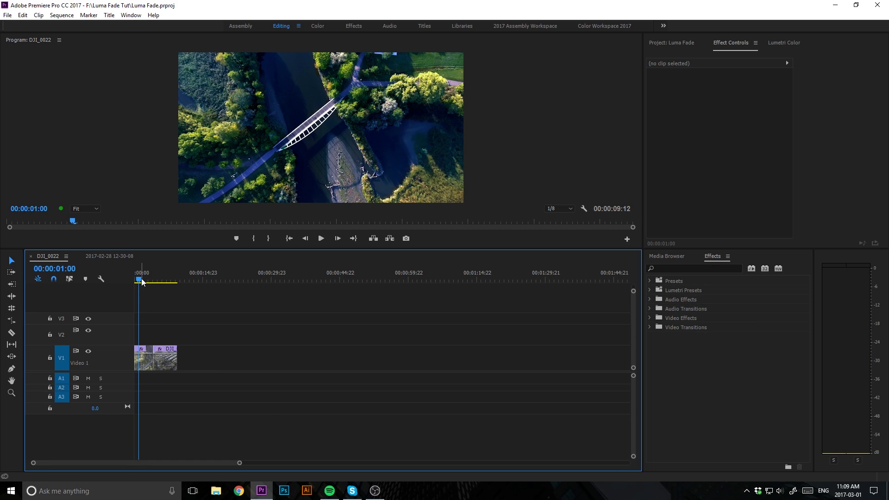
Scrub the playhead forward through the opening bridge-over-river drone shot
mouse_move(141, 282)
left_mouse_down()
mouse_move(165, 282)
mouse_move(147, 288)
left_mouse_up()
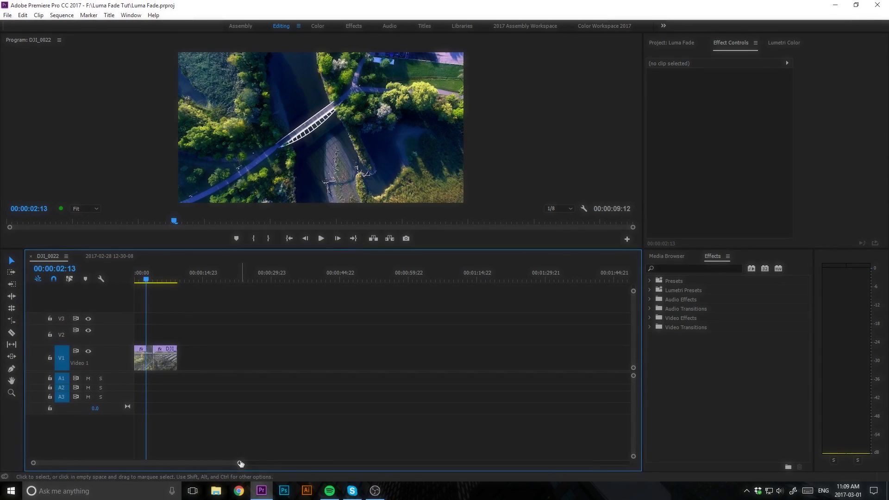
Zoom the timeline in on DJI_0022.MP4 and DJI_0033.MP4 and scrub the preview
left_click_drag(241, 463, 180, 466)
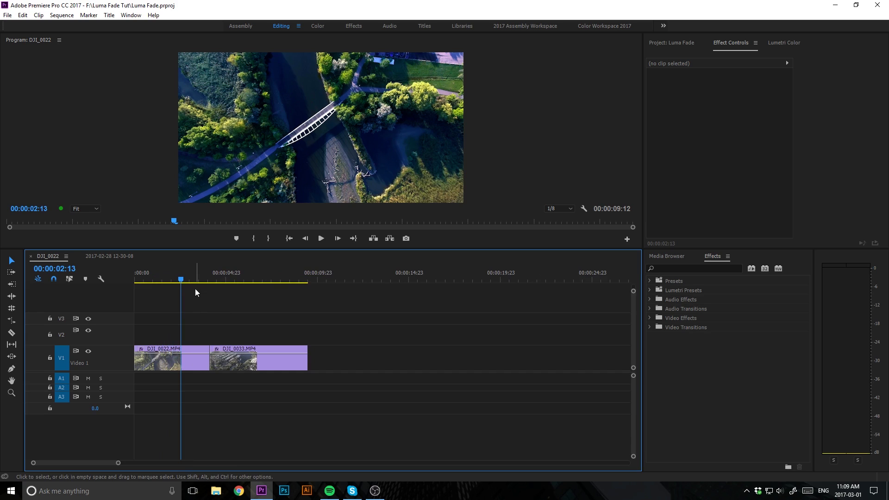
mouse_move(184, 279)
left_mouse_down()
mouse_move(228, 282)
mouse_move(201, 283)
left_mouse_up()
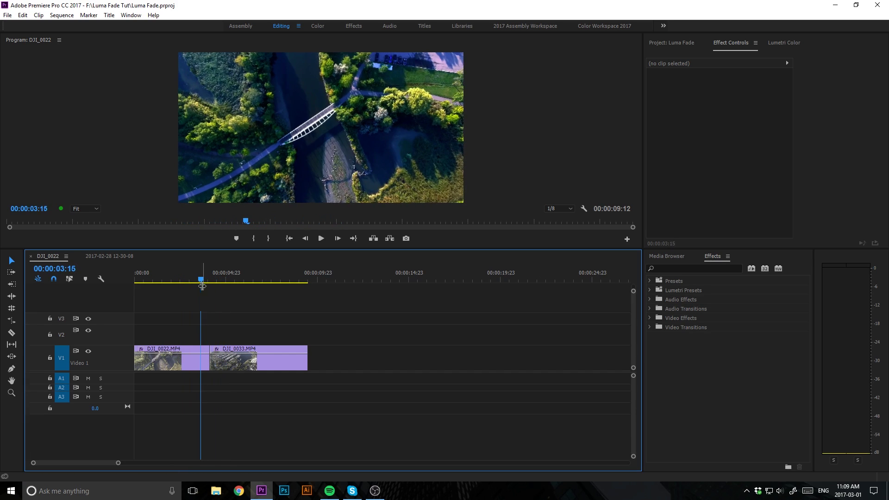
left_click(681, 268)
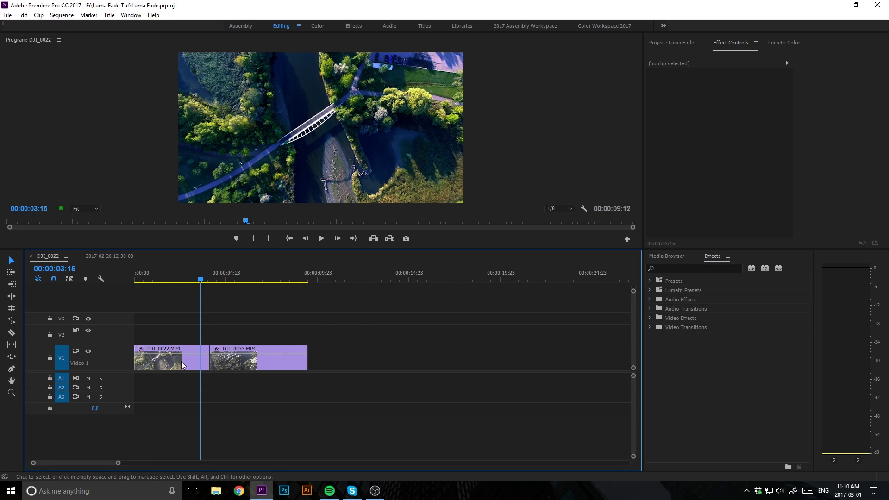
Select the clips and scrub around the cut between DJI_0022.MP4 and DJI_0033.MP4
left_click(204, 361)
left_click(271, 362)
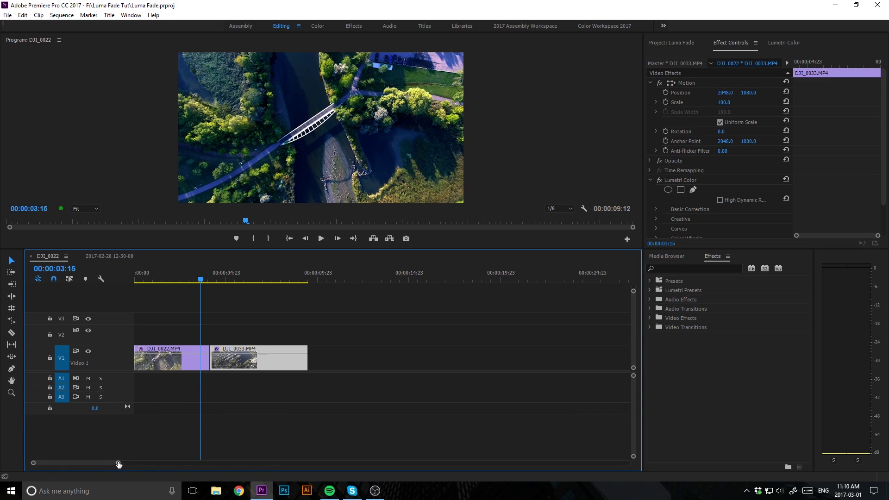
left_click_drag(119, 464, 93, 463)
mouse_move(249, 283)
left_mouse_down()
mouse_move(277, 281)
mouse_move(187, 299)
mouse_move(185, 310)
mouse_move(245, 317)
mouse_move(353, 301)
mouse_move(265, 331)
left_mouse_up()
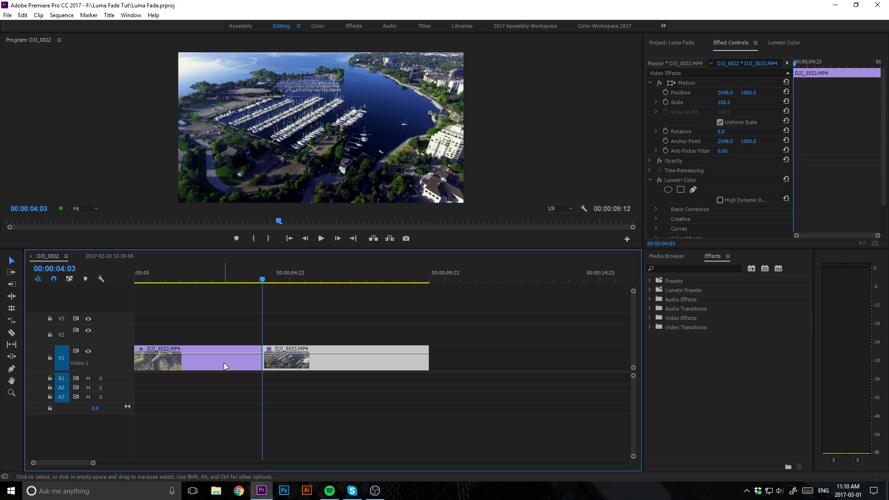
Move DJI_0022.MP4 up to Video 2 and make the V2 and V1 tracks taller
left_click_drag(224, 362, 224, 335)
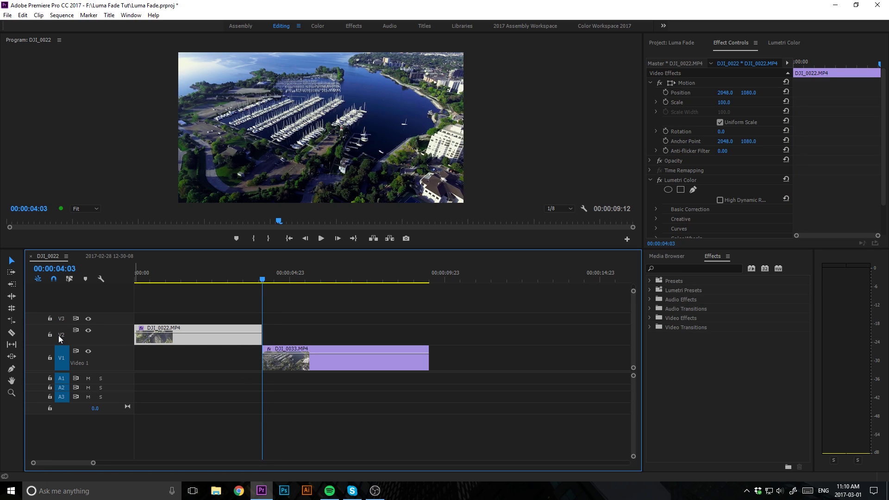
double_click(64, 337)
double_click(74, 360)
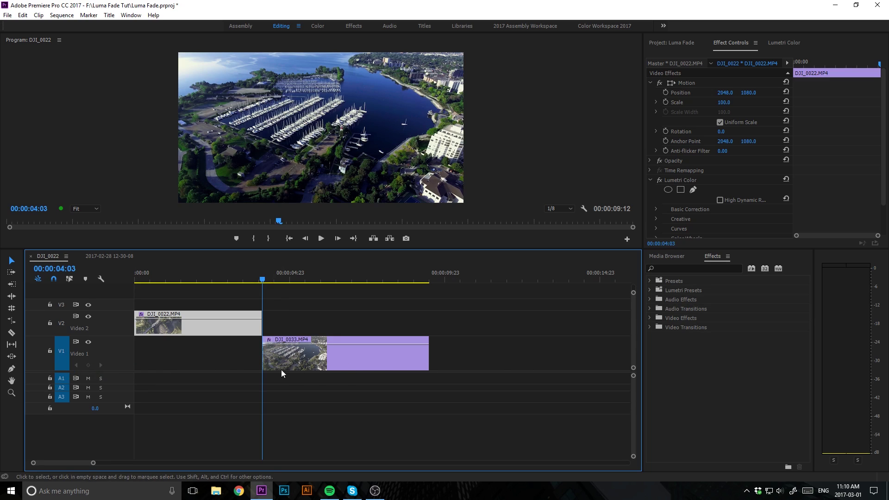
Slide DJI_0022.MP4 along Video 2 and zoom in around the cut near 4:00
left_click_drag(176, 330, 207, 330)
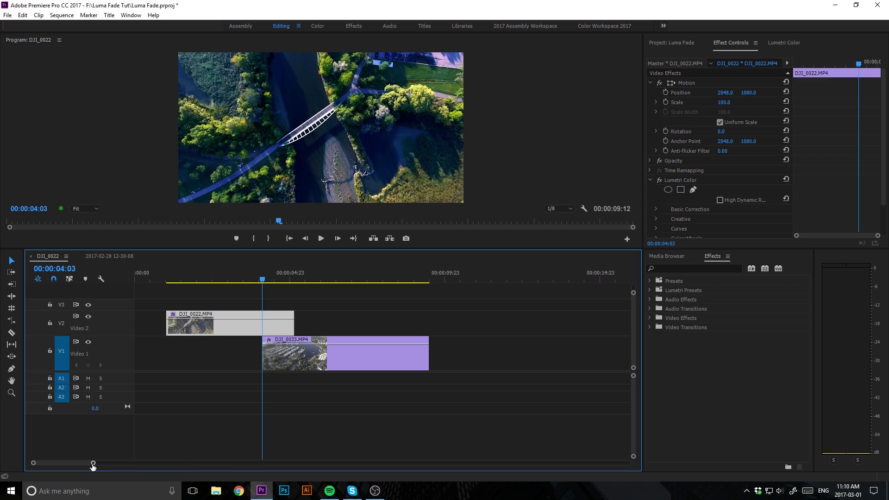
left_click_drag(93, 463, 67, 463)
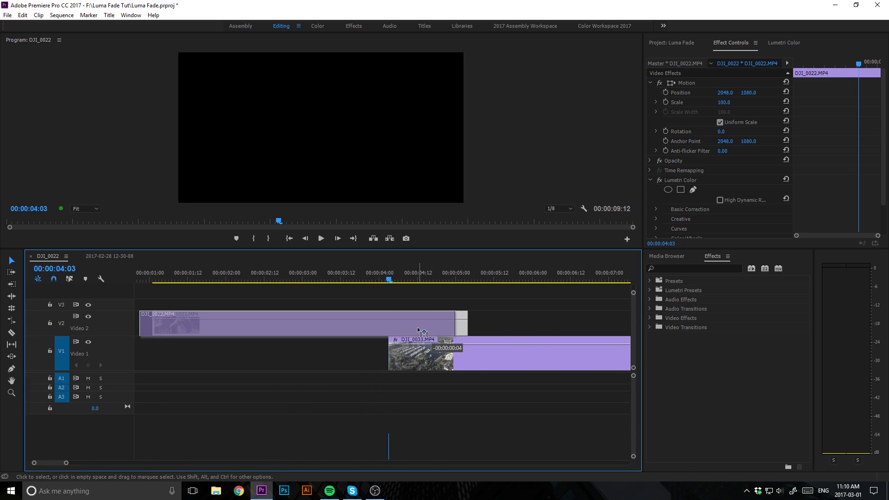
left_click_drag(431, 329, 406, 329)
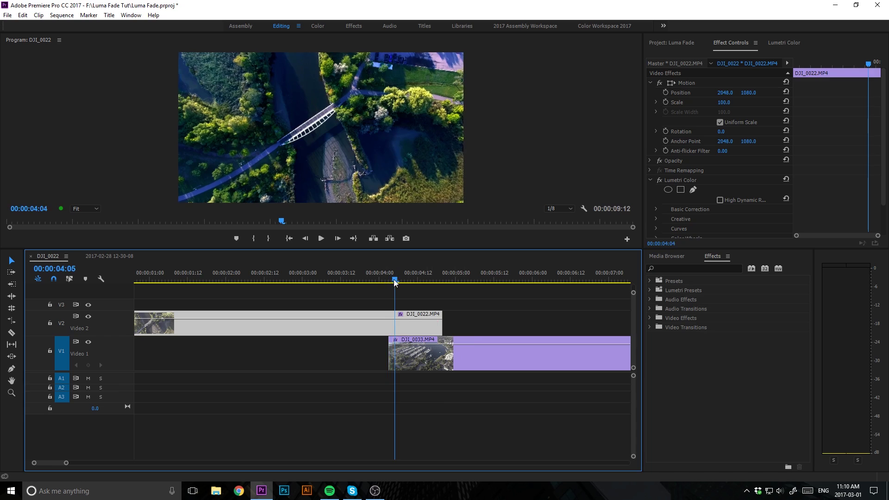
left_click_drag(388, 278, 379, 280)
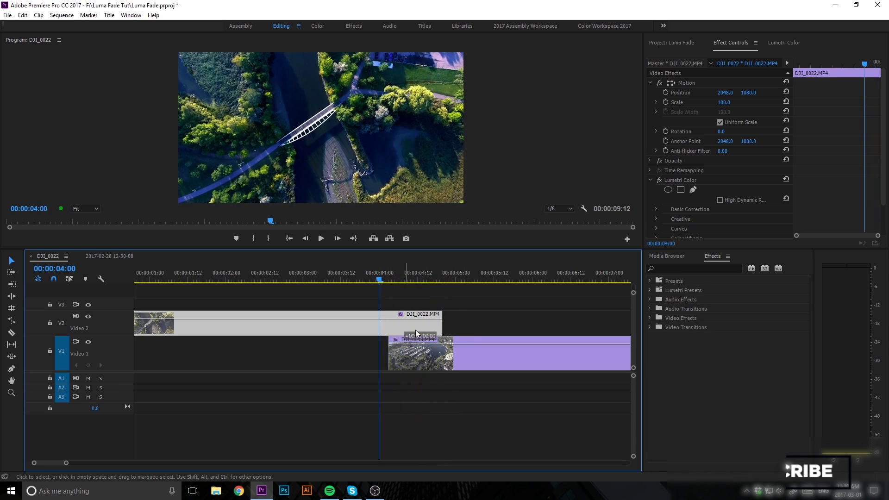
left_click_drag(415, 330, 453, 330)
Fine-tune DJI_0022.MP4's overlap with DJI_0033.MP4 and play back the overlapping section
key("Right")
key("Right")
key("Right")
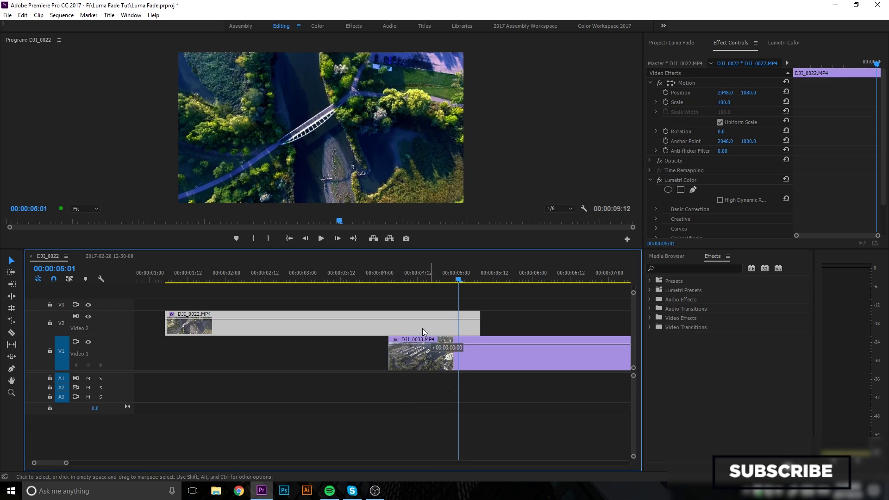
left_click_drag(427, 327, 397, 328)
left_click(424, 280)
mouse_move(425, 278)
left_mouse_down()
mouse_move(393, 283)
mouse_move(388, 302)
left_mouse_up()
key("space")
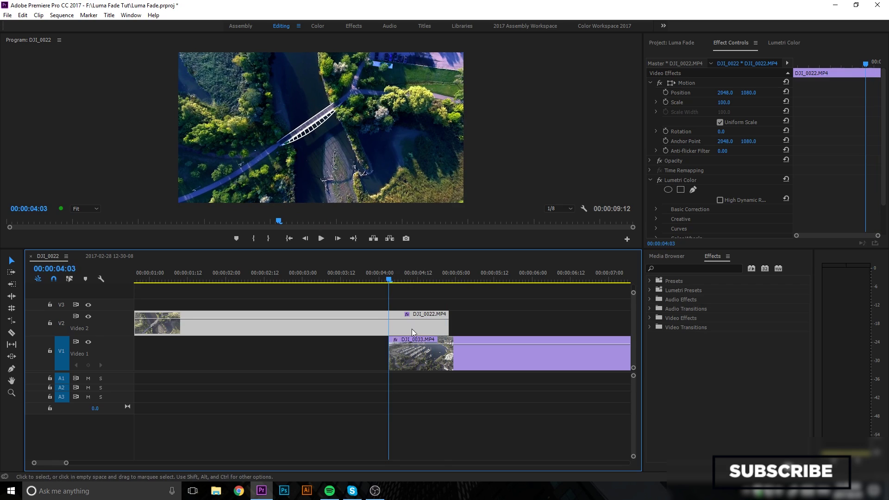
key("c")
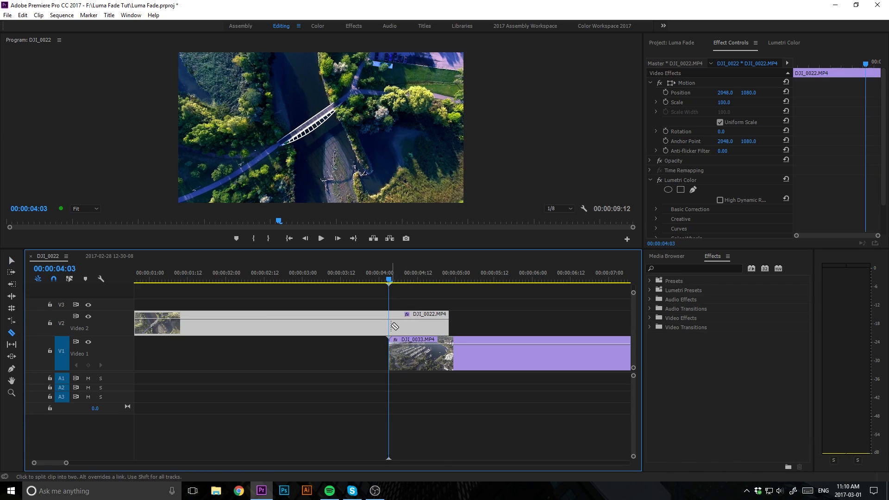
Razor DJI_0022.MP4 at 4:03 and select the overlapping piece after the cut
left_click(394, 326)
left_click(12, 260)
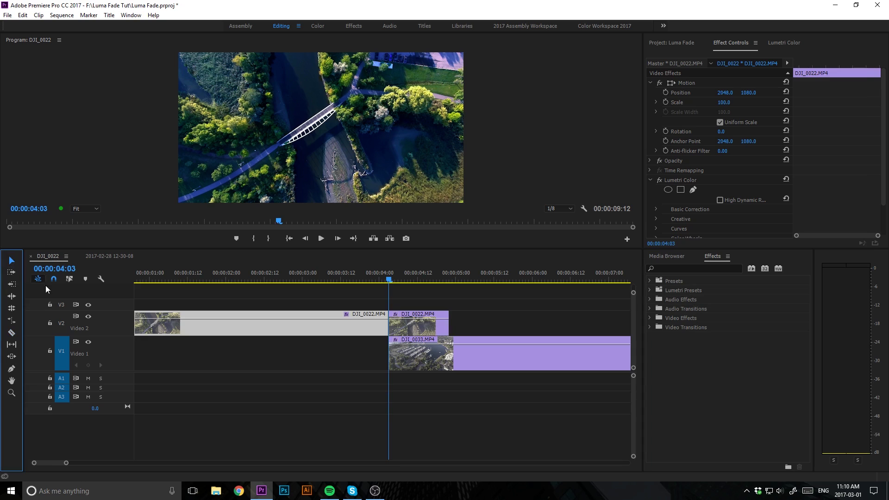
left_click(496, 400)
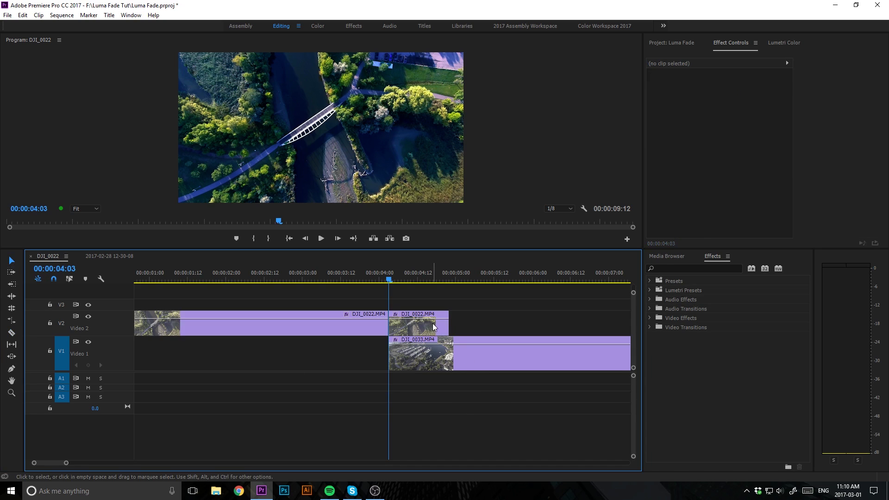
left_click(417, 328)
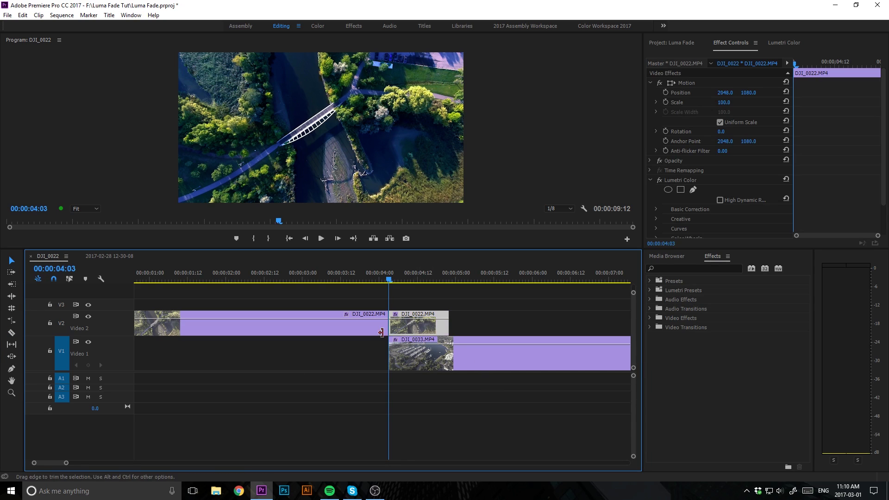
left_click(703, 268)
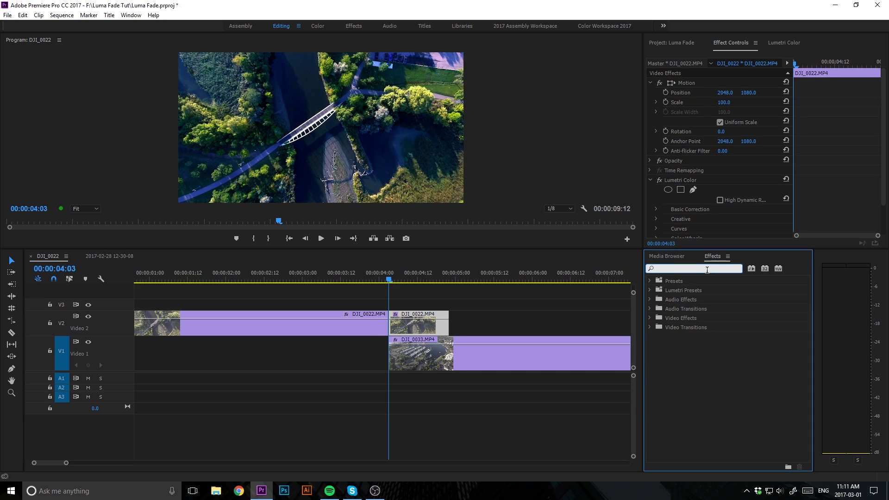
Search Effects for 'gradient' and drag Gradient Wipe onto the overlapping DJI_0022.MP4 piece
type("grai")
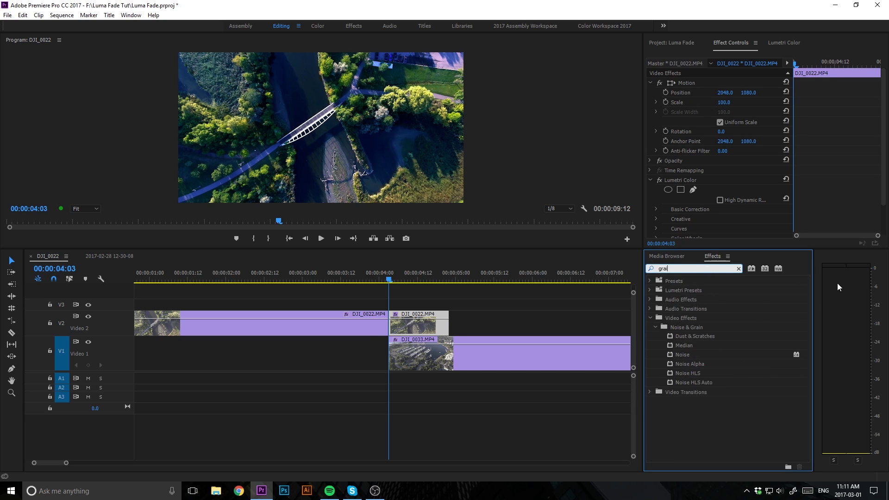
key("BackSpace")
type("dient")
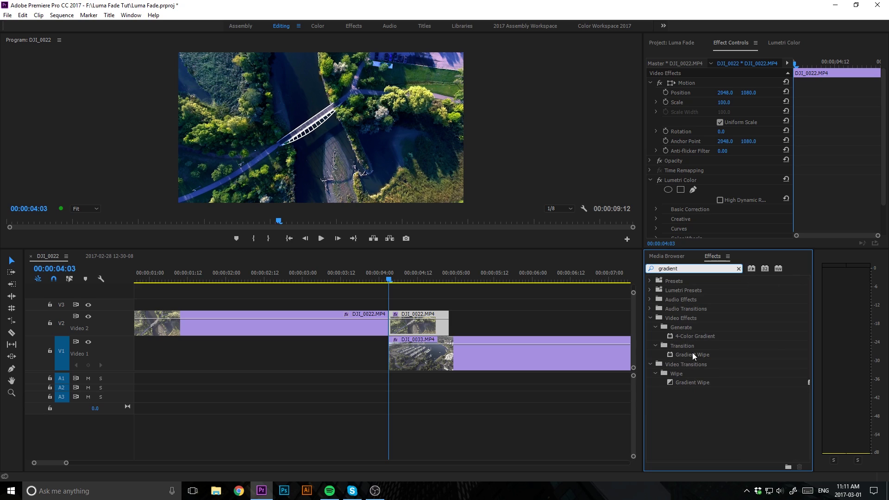
left_click(727, 356)
left_click_drag(645, 352, 419, 327)
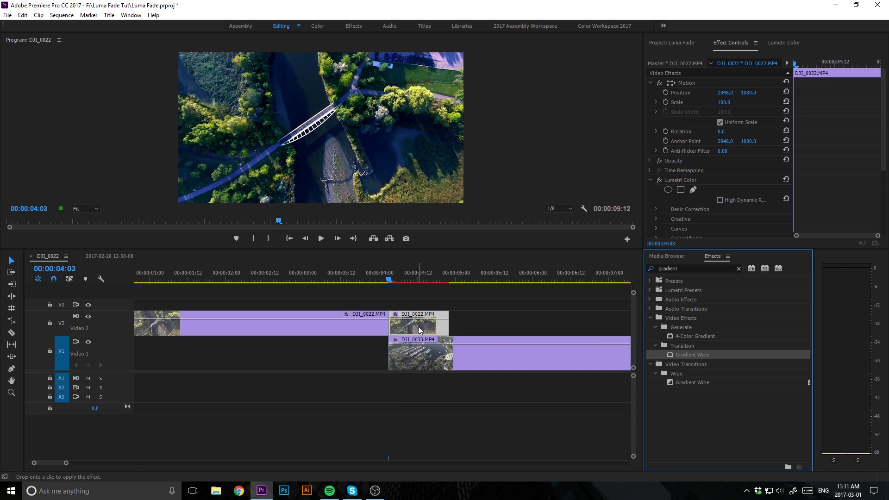
Scroll Effect Controls to Gradient Wipe and widen the panel to show its parameters
scroll(736, 167, "down", 5)
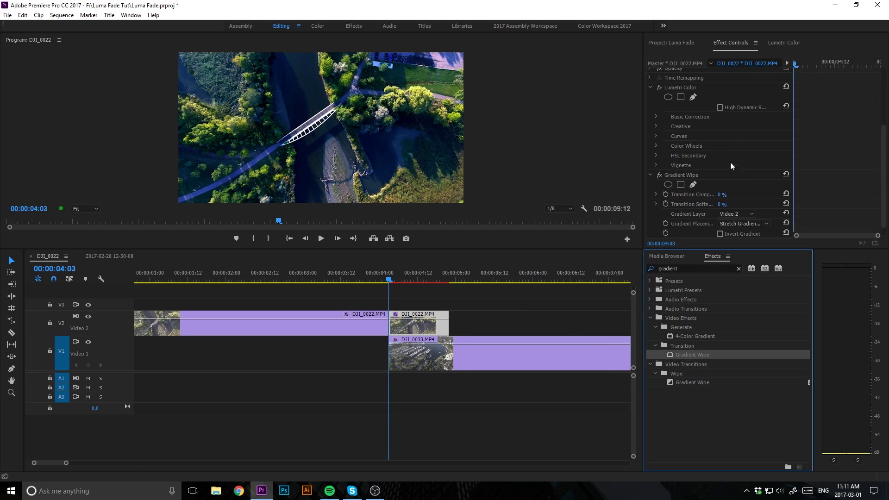
scroll(736, 153, "down", 1)
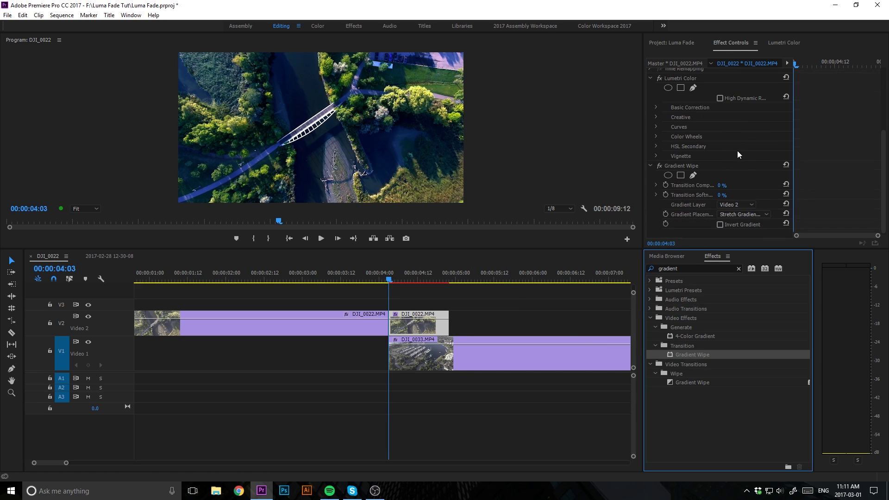
left_click(698, 166)
left_click_drag(642, 175, 540, 182)
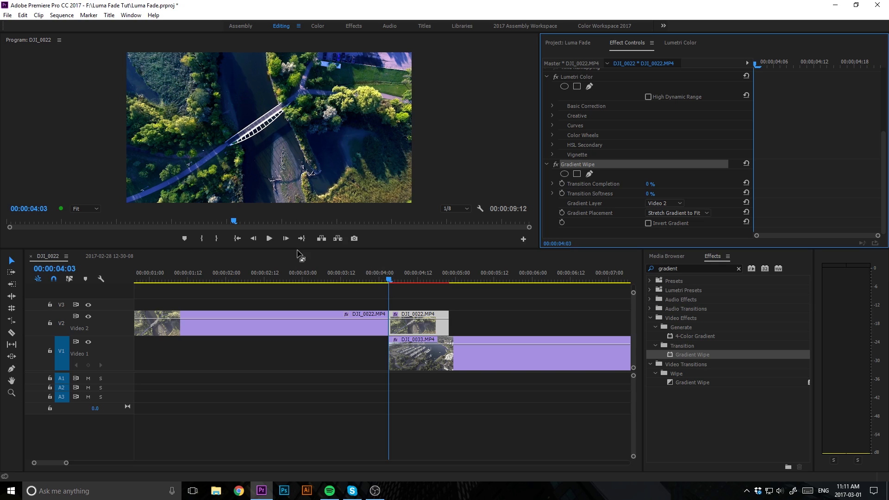
Keyframe Transition Completion at 0% at 04:03 and 100% at 04:22
left_click_drag(298, 248, 301, 272)
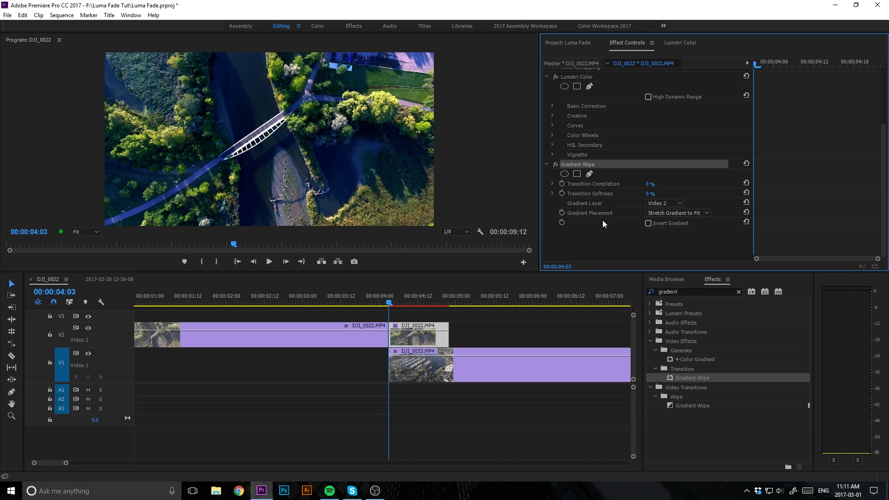
left_click(562, 184)
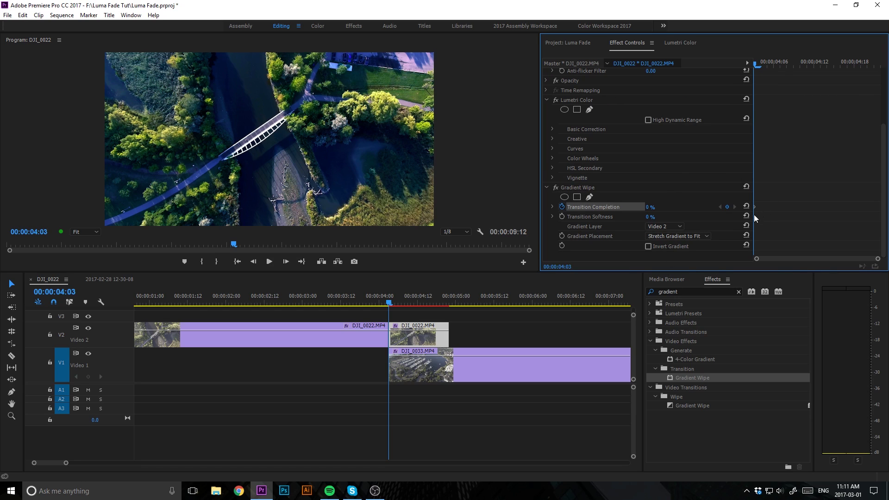
left_click_drag(390, 303, 449, 304)
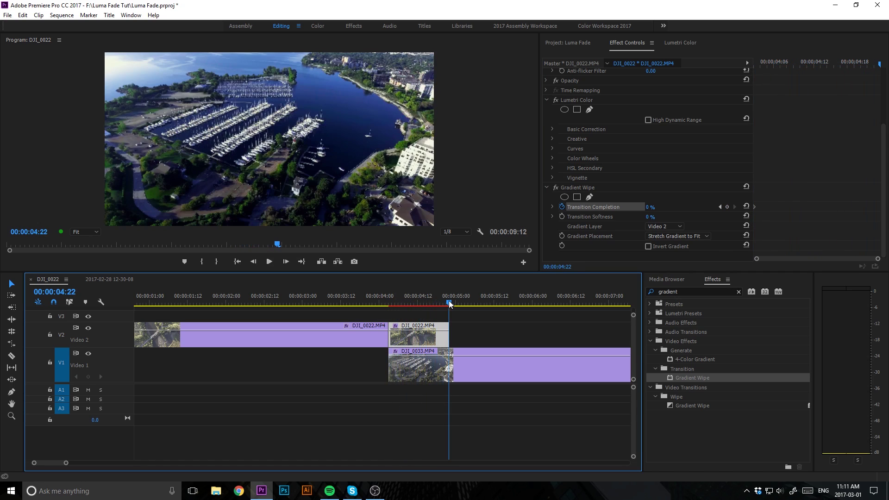
left_click(649, 208)
type("100")
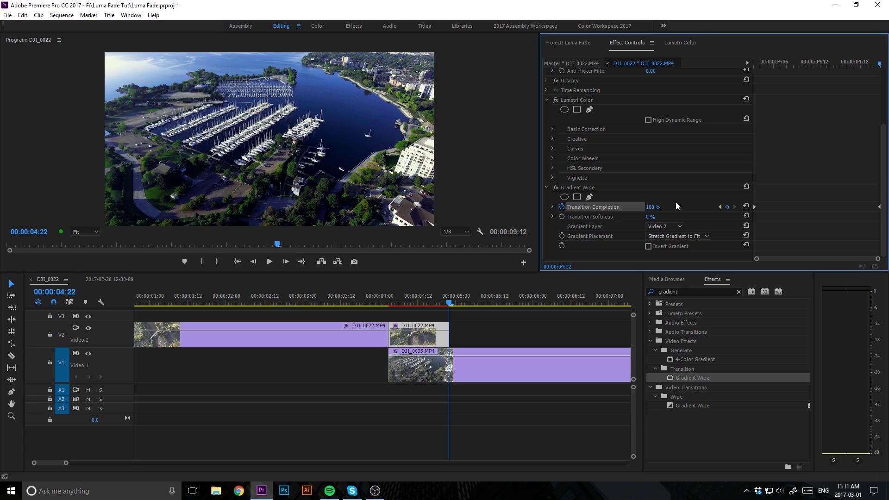
Preview the wipe around 04:11, then return to the transition start
left_click_drag(447, 303, 414, 325)
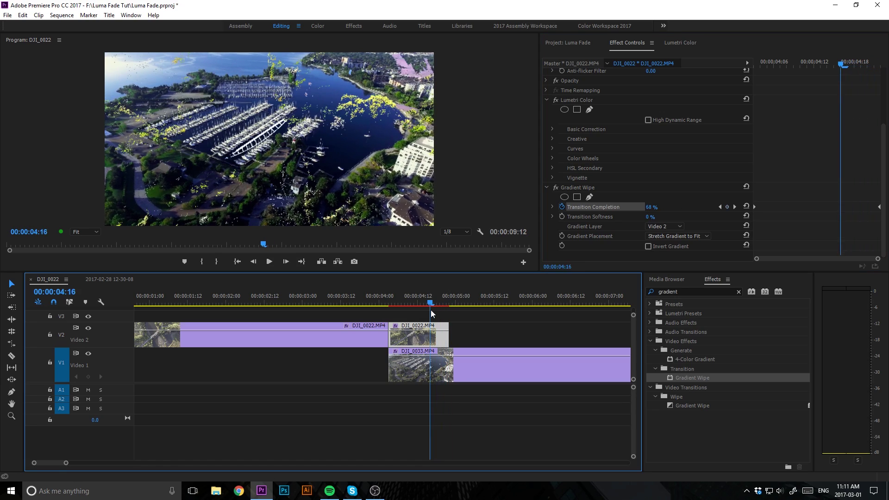
key("space")
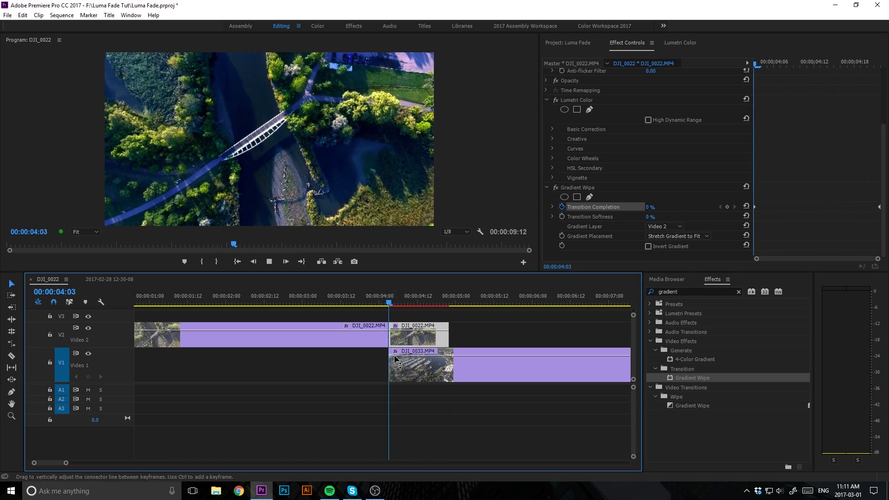
left_click(361, 305)
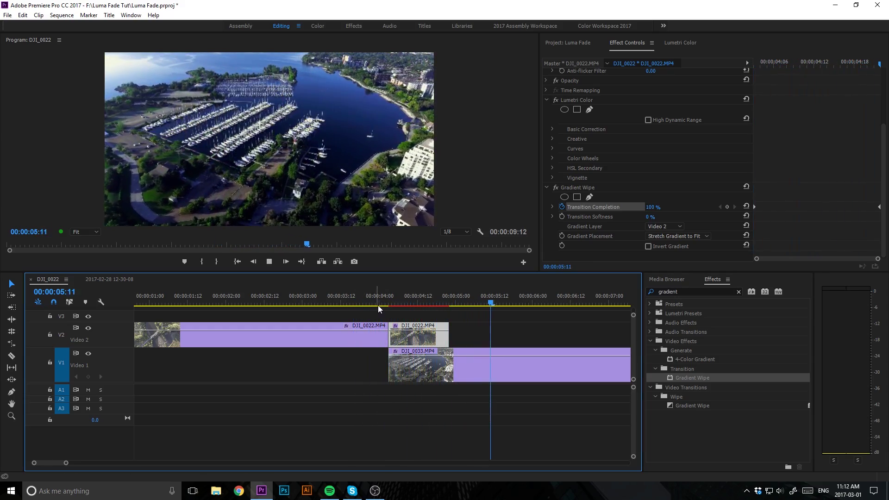
mouse_move(425, 304)
left_mouse_down()
mouse_move(378, 307)
mouse_move(413, 304)
left_mouse_up()
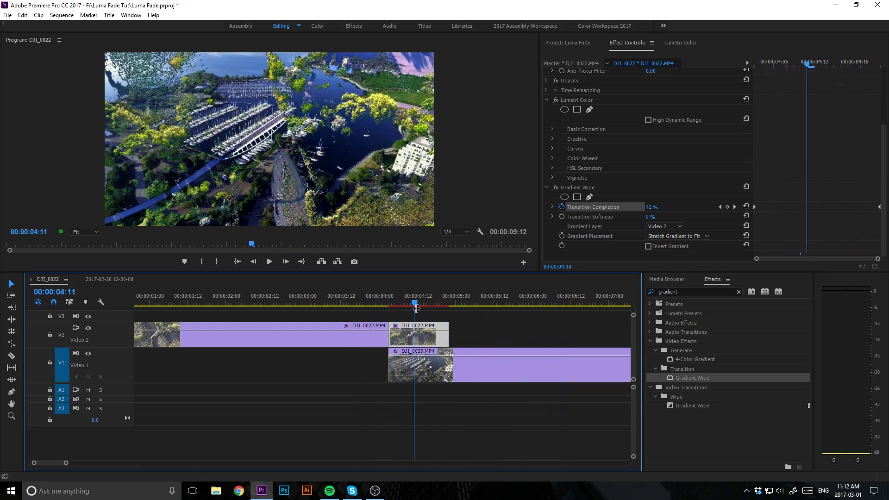
Set Transition Softness to 40 and play the softened transition from its start
left_click(651, 216)
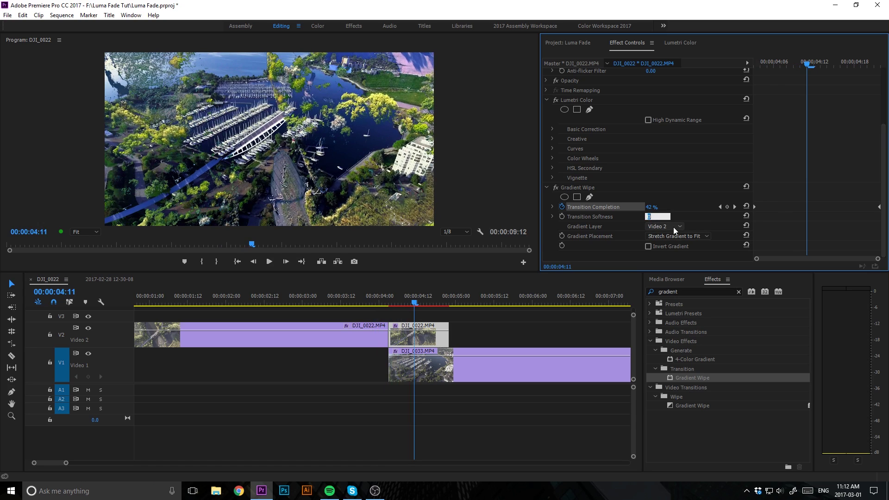
type("40")
key("Return")
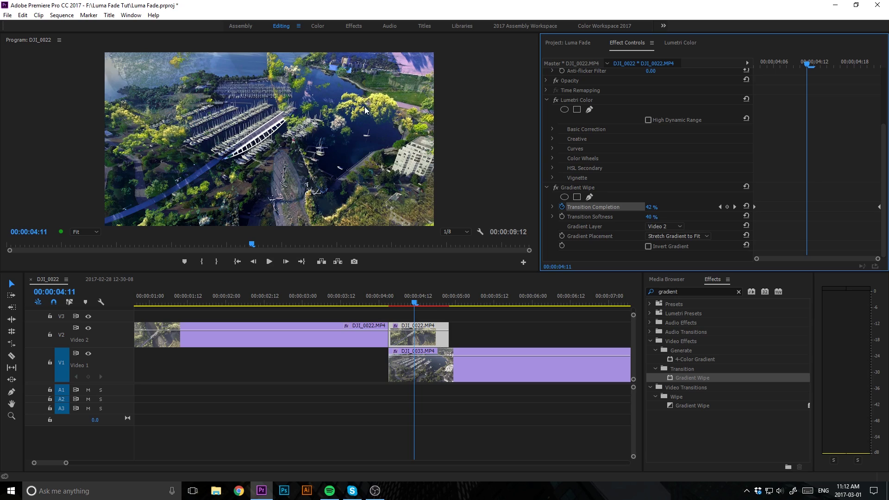
mouse_move(406, 290)
left_mouse_down()
mouse_move(389, 301)
mouse_move(398, 301)
left_mouse_up()
key("space")
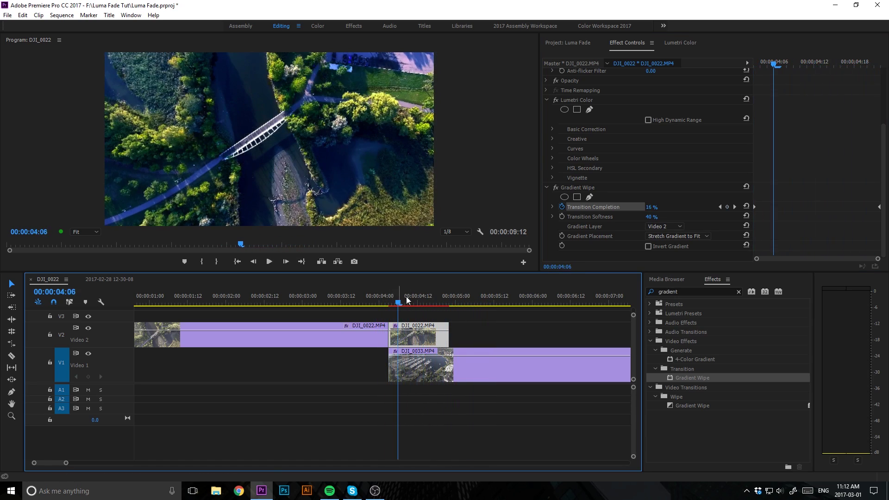
Lower Transition Softness to 10, preview the wipe, and shrink the video tracks
left_click(650, 216)
type("10")
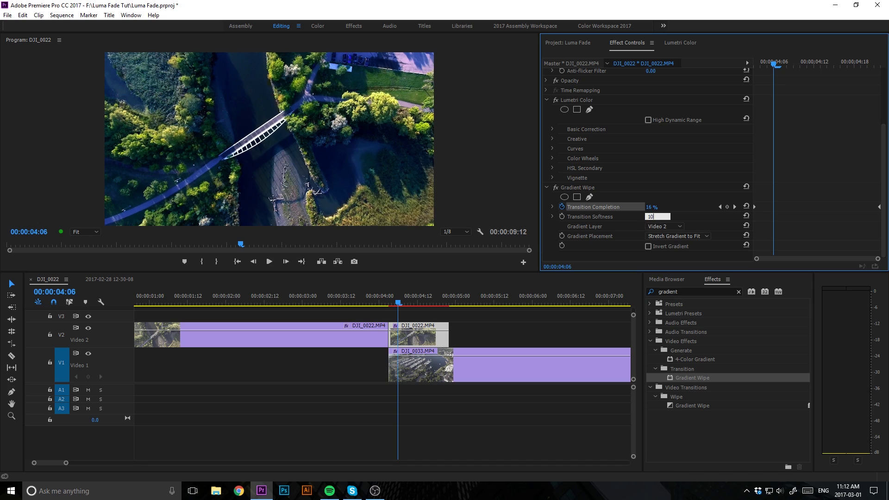
key("Return")
left_click(405, 307)
key("space")
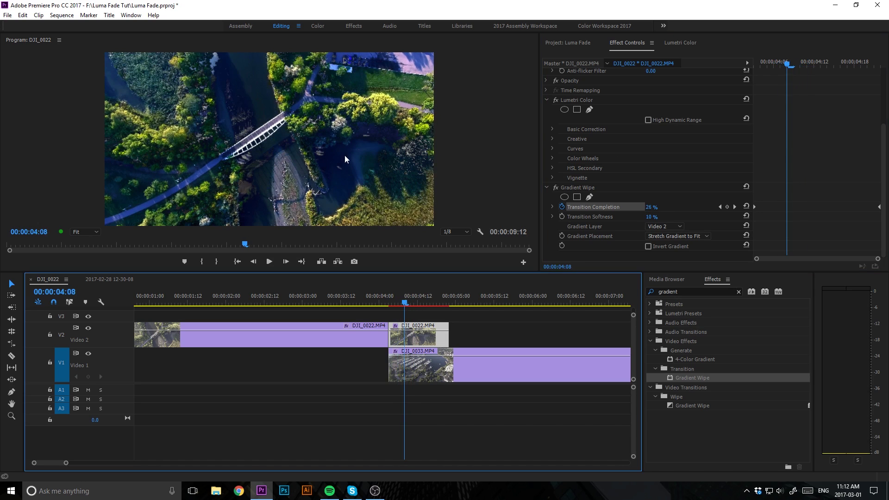
key("space")
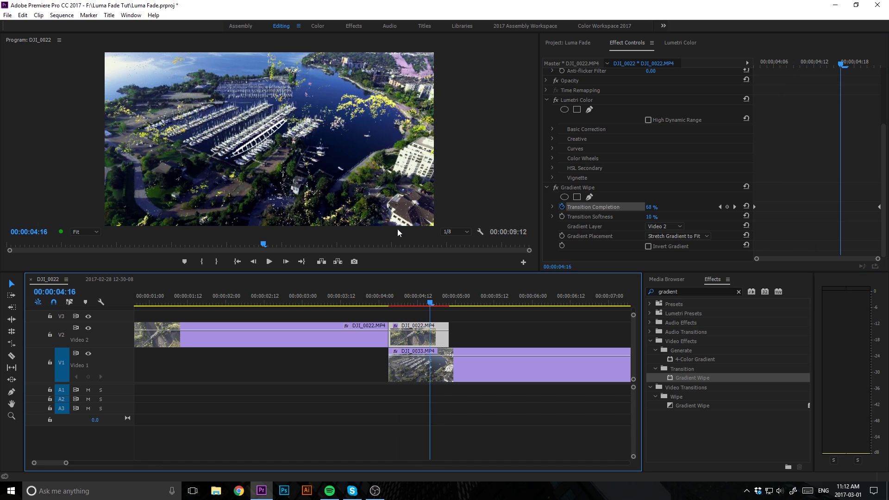
left_click_drag(398, 301, 429, 304)
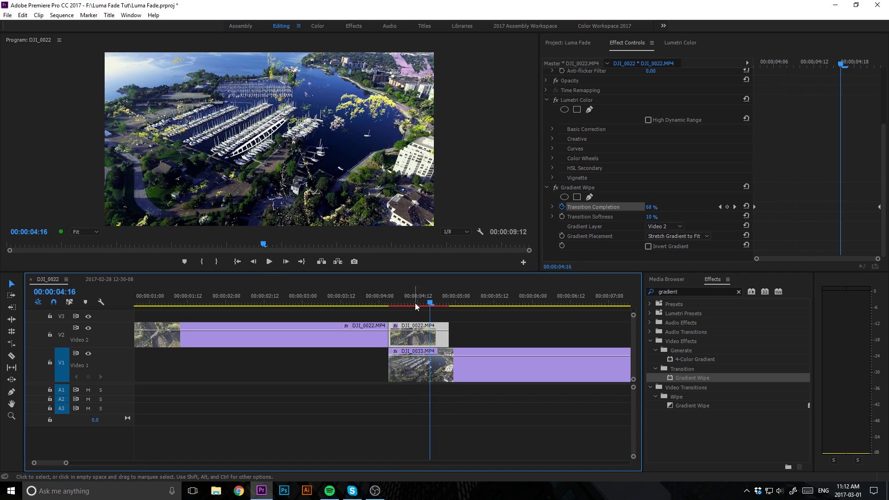
left_click_drag(415, 302, 407, 308)
left_click_drag(633, 315, 641, 309)
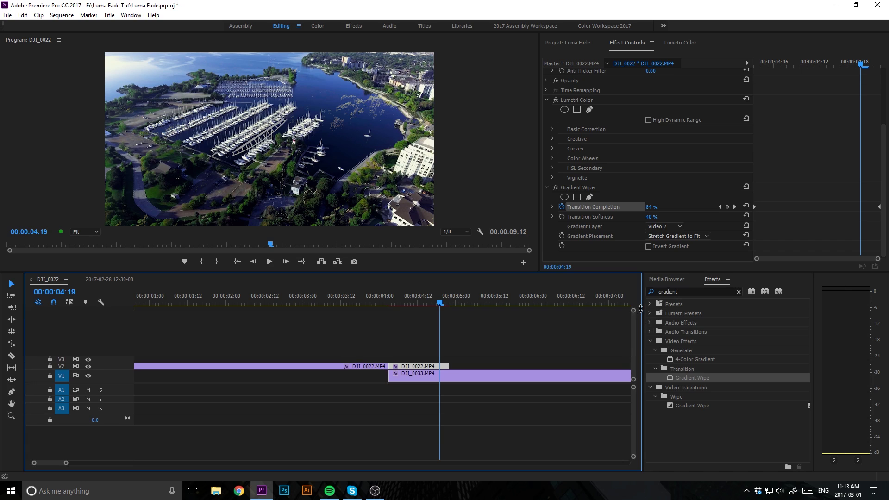